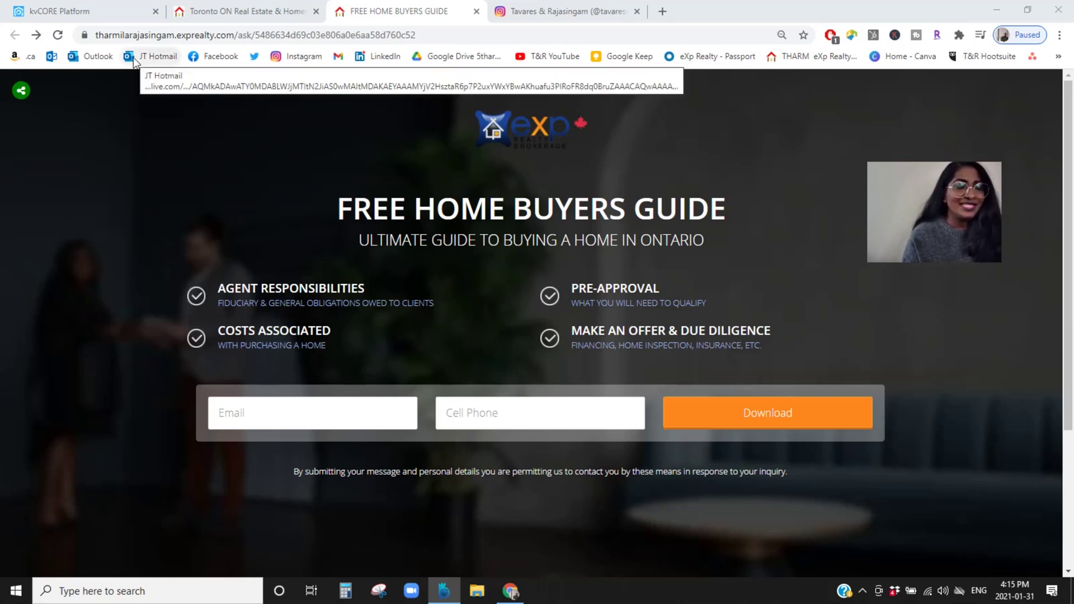
# - On the Lead Engine page, choose the agent's own website domain in the Landing Page dropdown
pyautogui.click(91, 17)
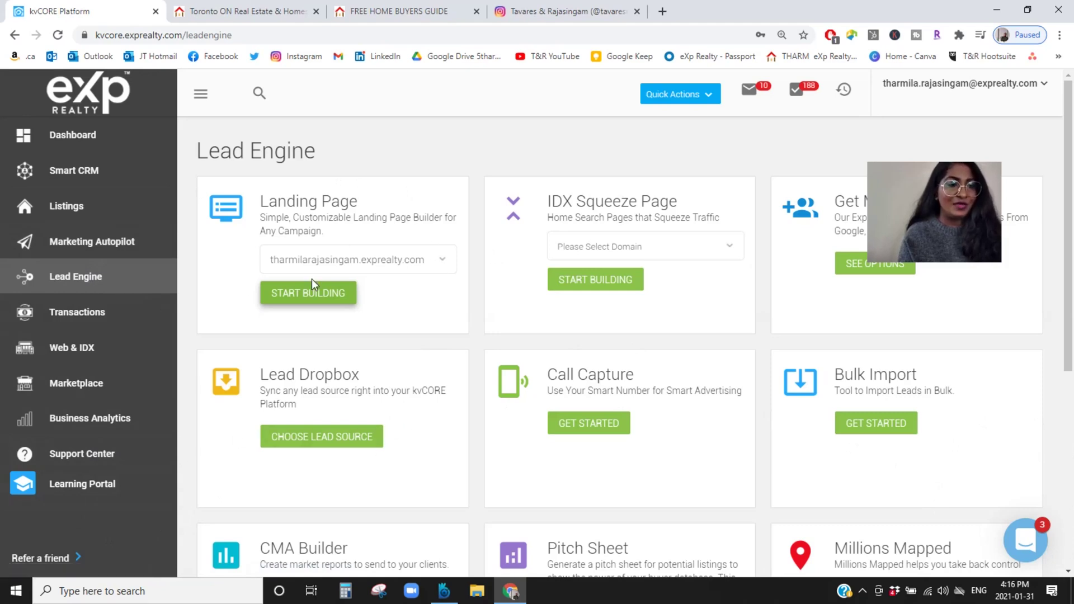
pyautogui.click(413, 267)
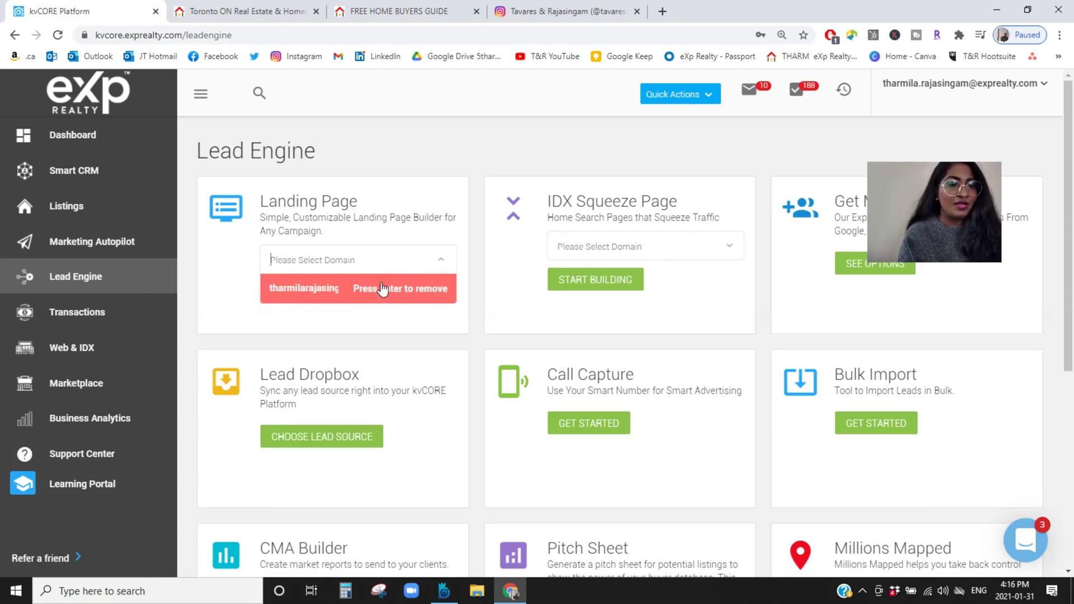
pyautogui.click(306, 288)
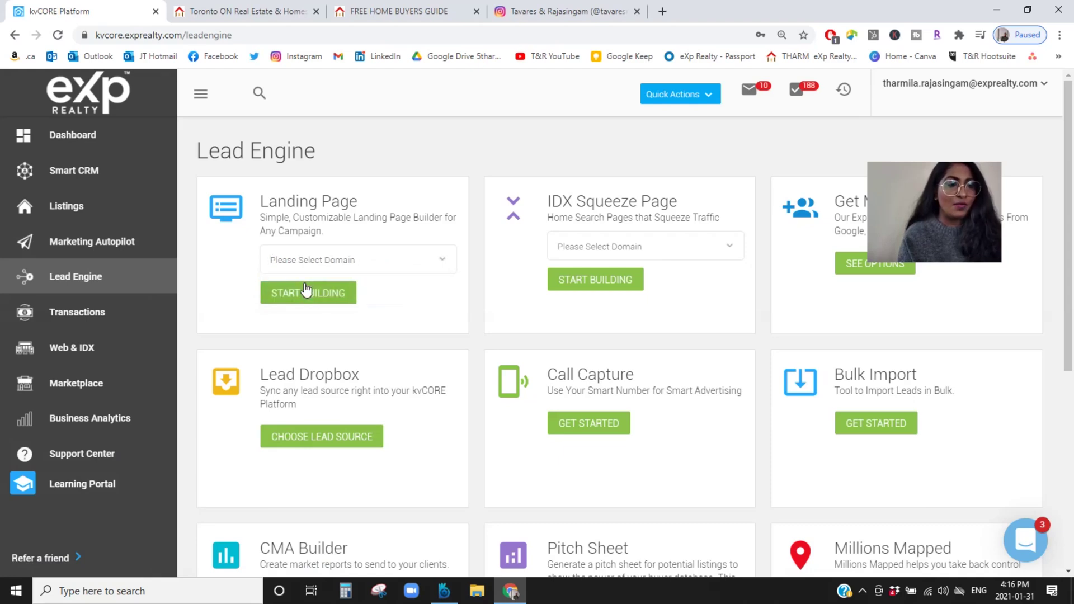
pyautogui.click(328, 260)
pyautogui.click(320, 290)
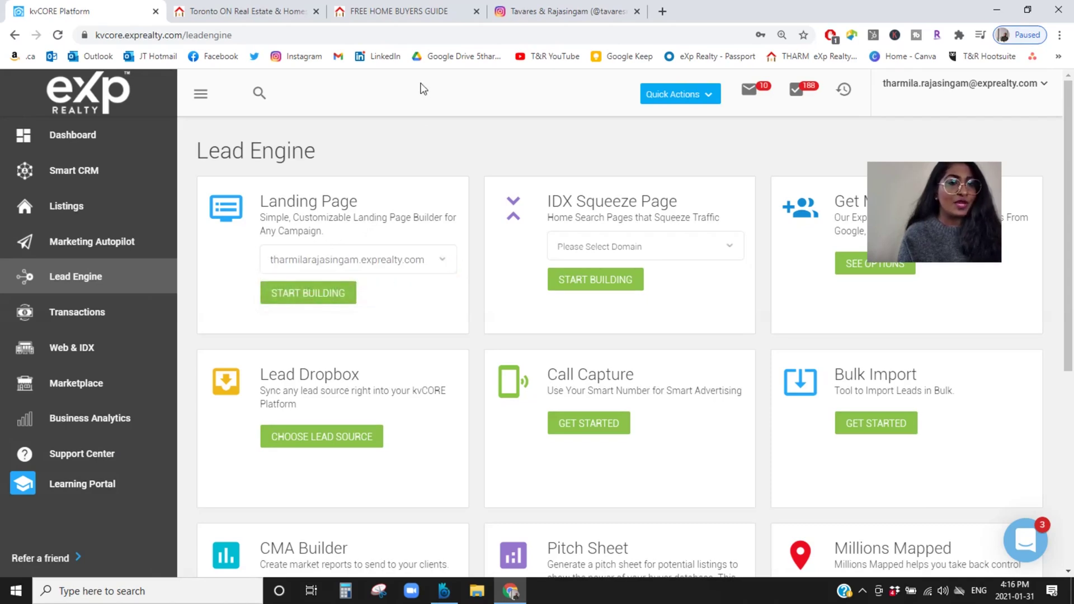
# - Preview the agent's public website, then start building the new landing page
pyautogui.click(263, 12)
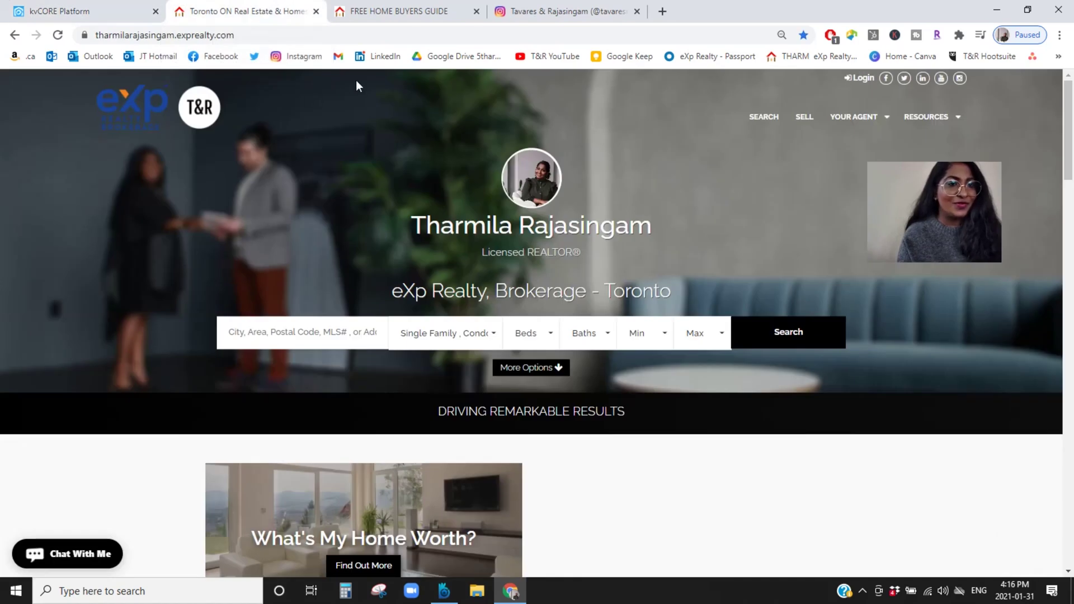
pyautogui.click(120, 7)
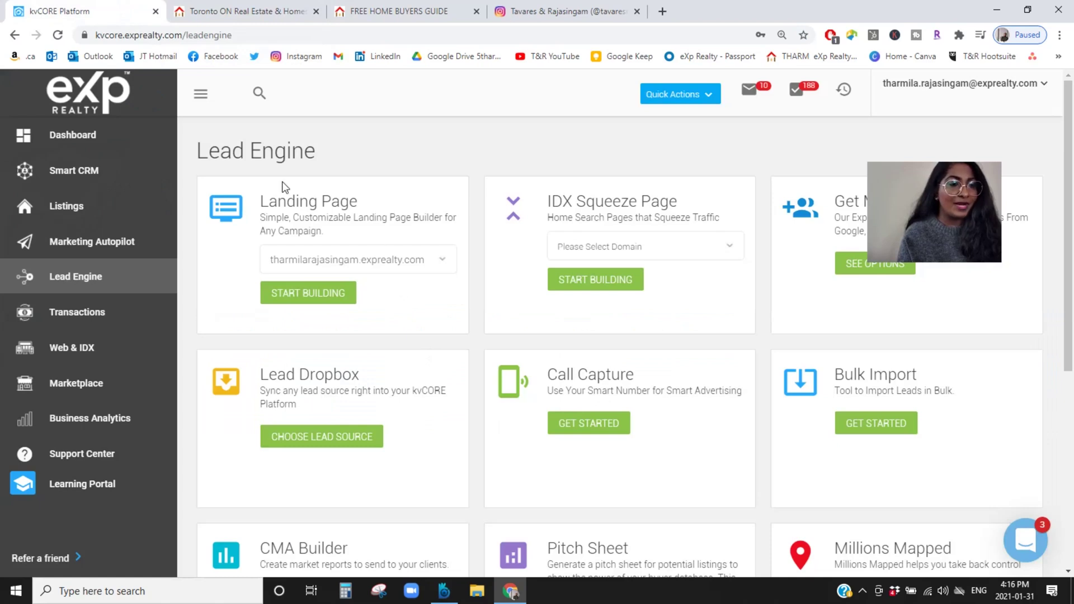
pyautogui.click(317, 305)
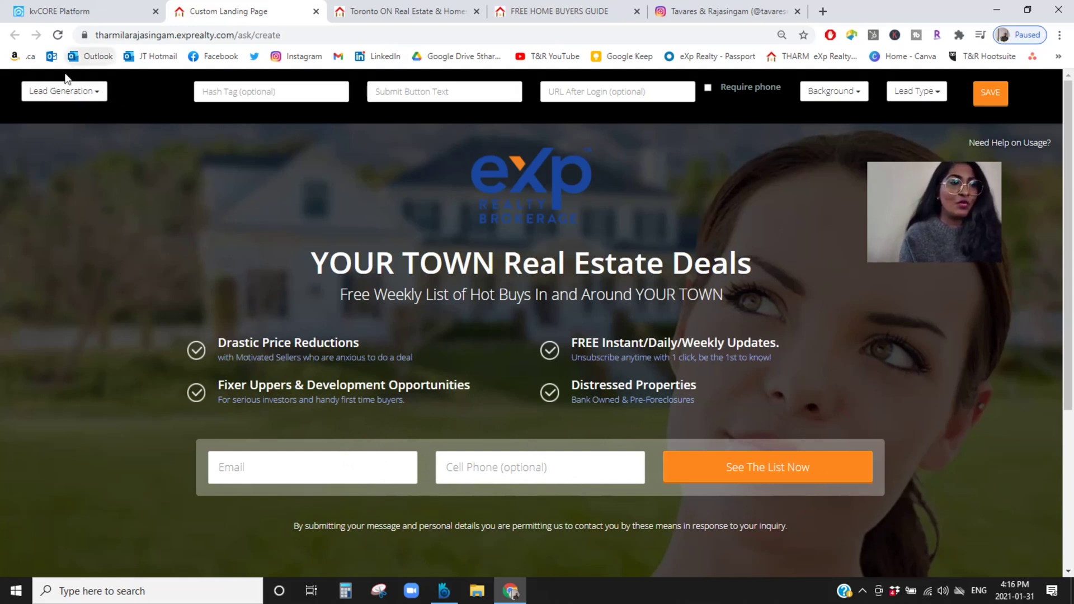
# - Open the Lead Generation dropdown to review the available landing page types
pyautogui.click(84, 93)
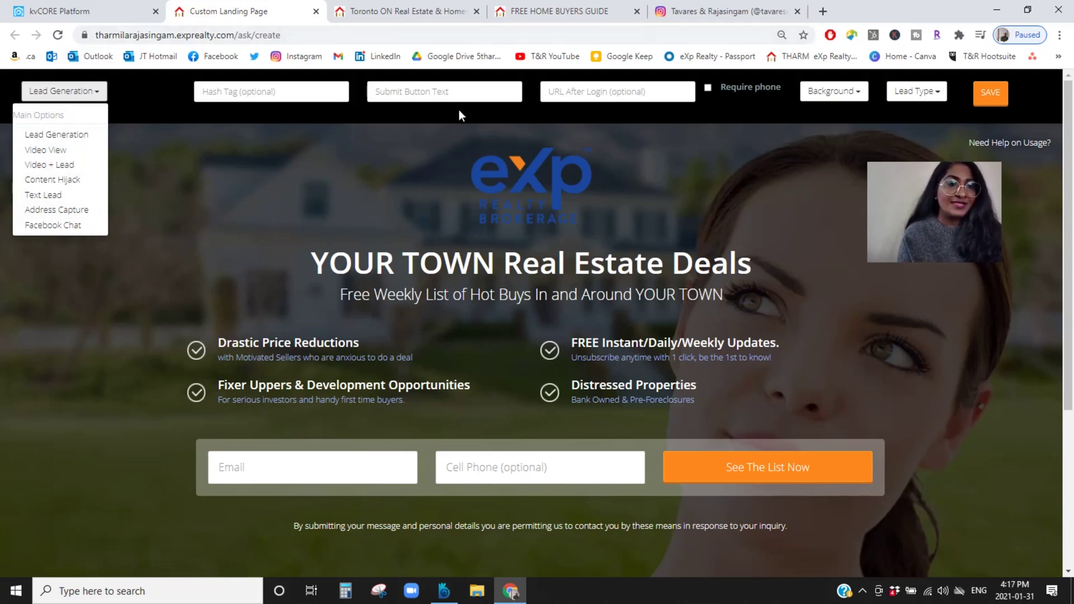
# - Enter 'Learn More' as the Submit Button Text
pyautogui.click(432, 92)
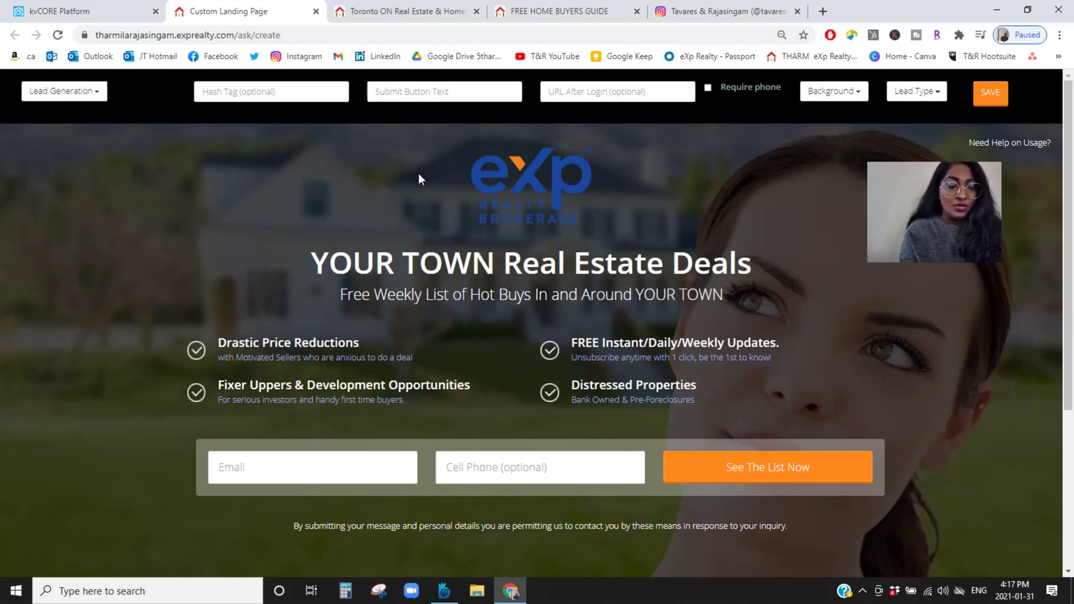
pyautogui.write('Learn ')
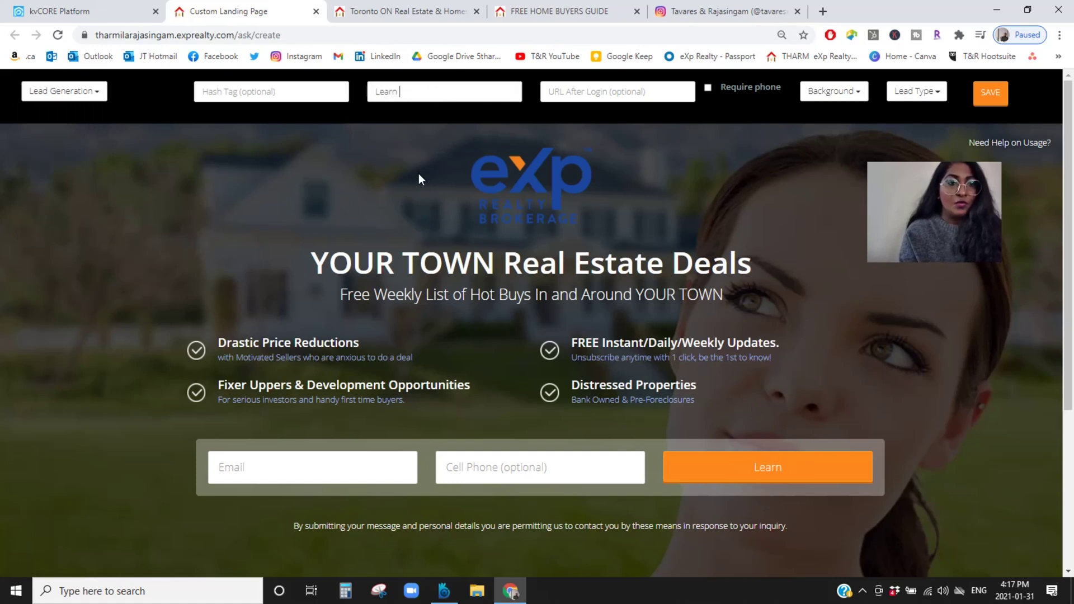
pyautogui.write('More')
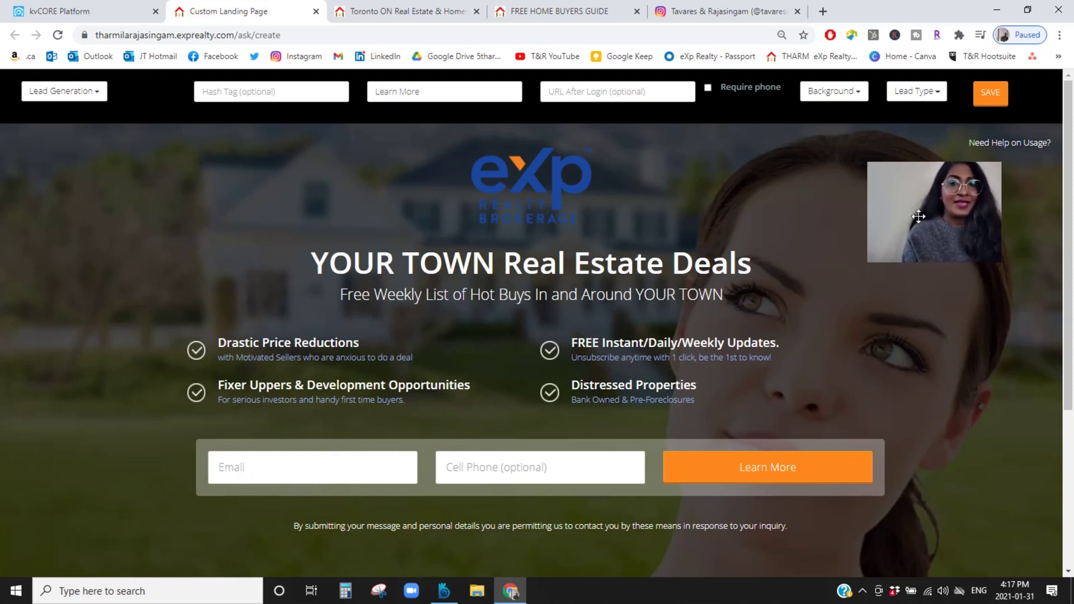
# - Review the background images and the home buyers guide page, then select the headline for editing
pyautogui.click(841, 92)
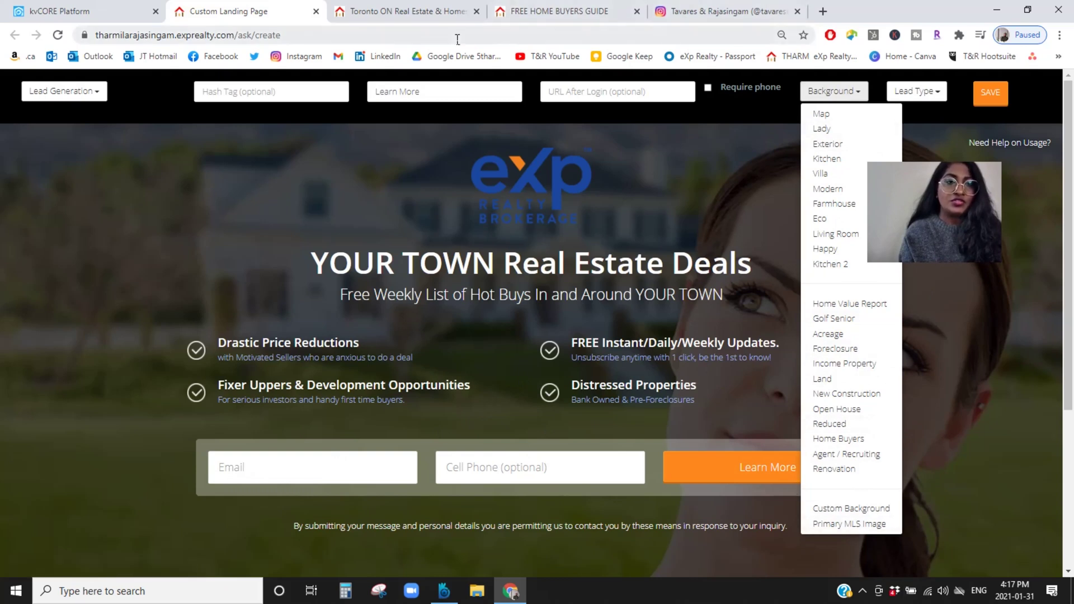
pyautogui.click(543, 12)
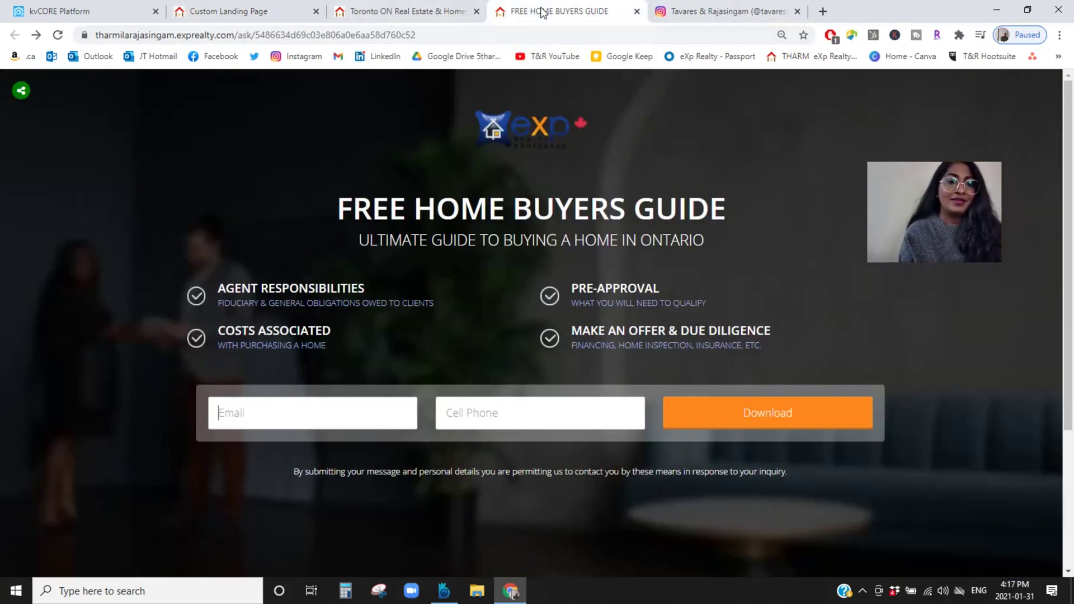
pyautogui.click(237, 12)
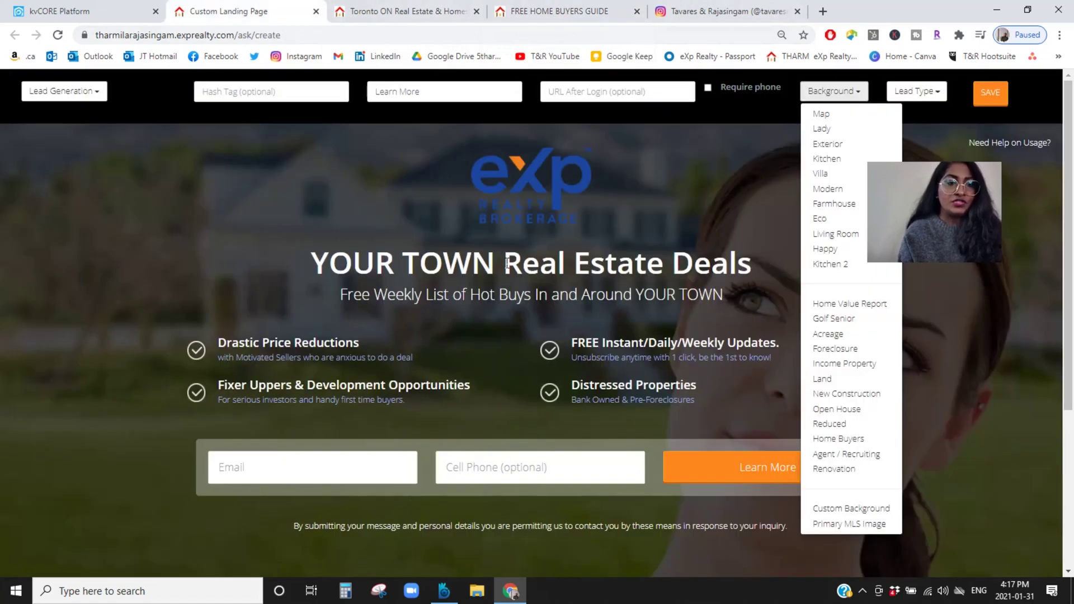
pyautogui.click(752, 271)
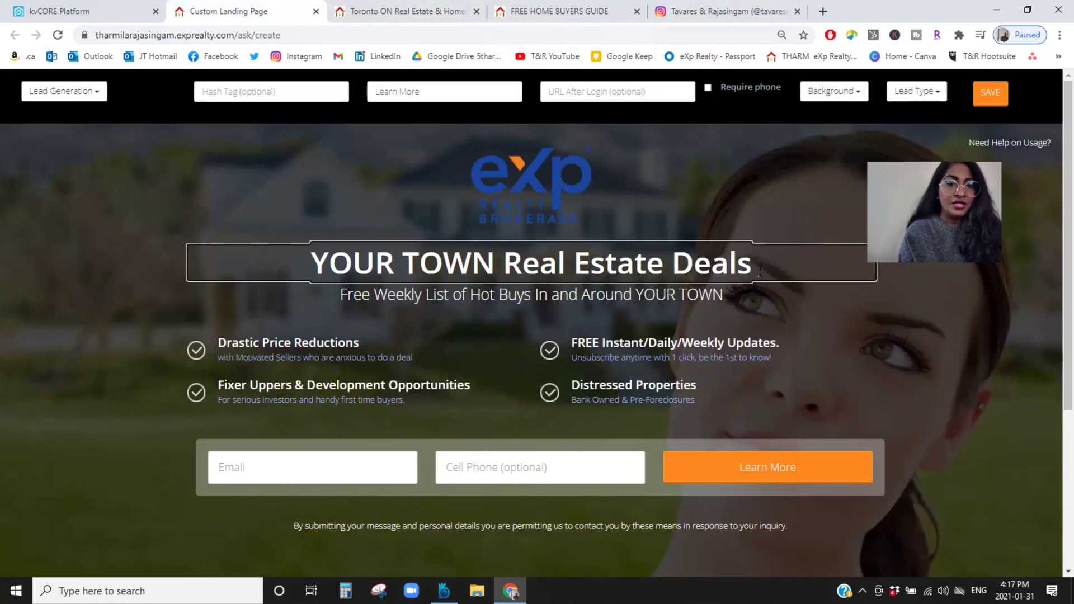
# - Change the headline to 'ABC', delete the subheading, and rename the Drastic Price Reductions heading to 'ABC'
pyautogui.moveTo(751, 264); pyautogui.dragTo(211, 256)
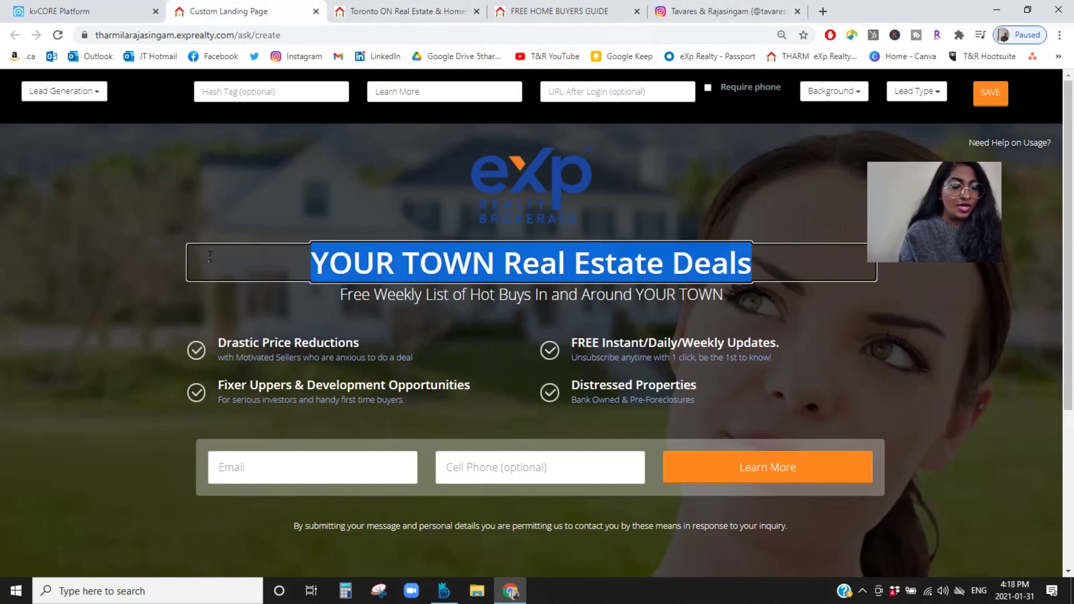
pyautogui.write('ABC')
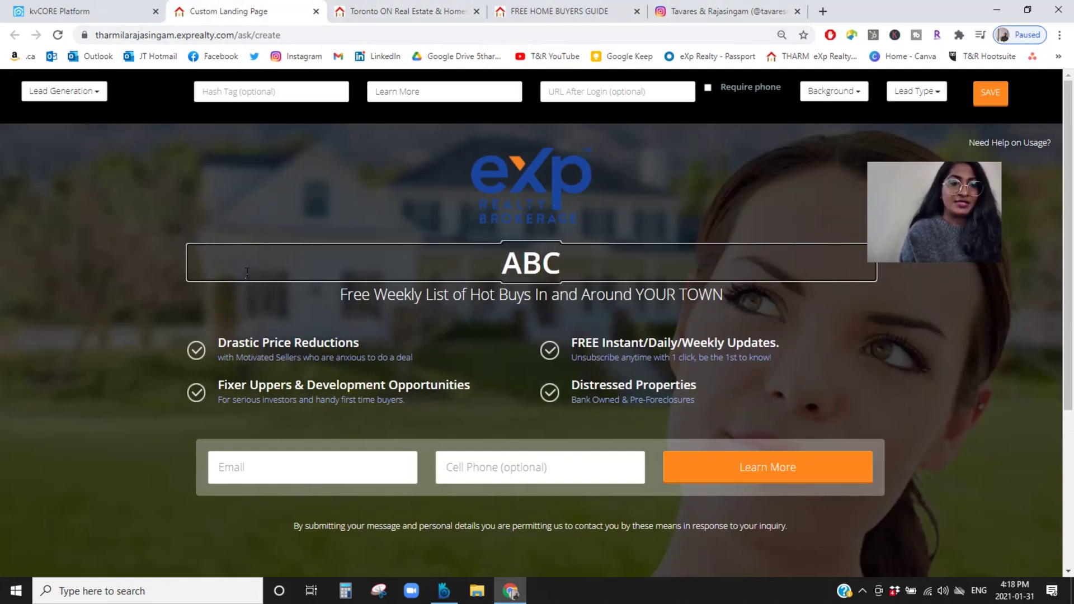
pyautogui.click(464, 300)
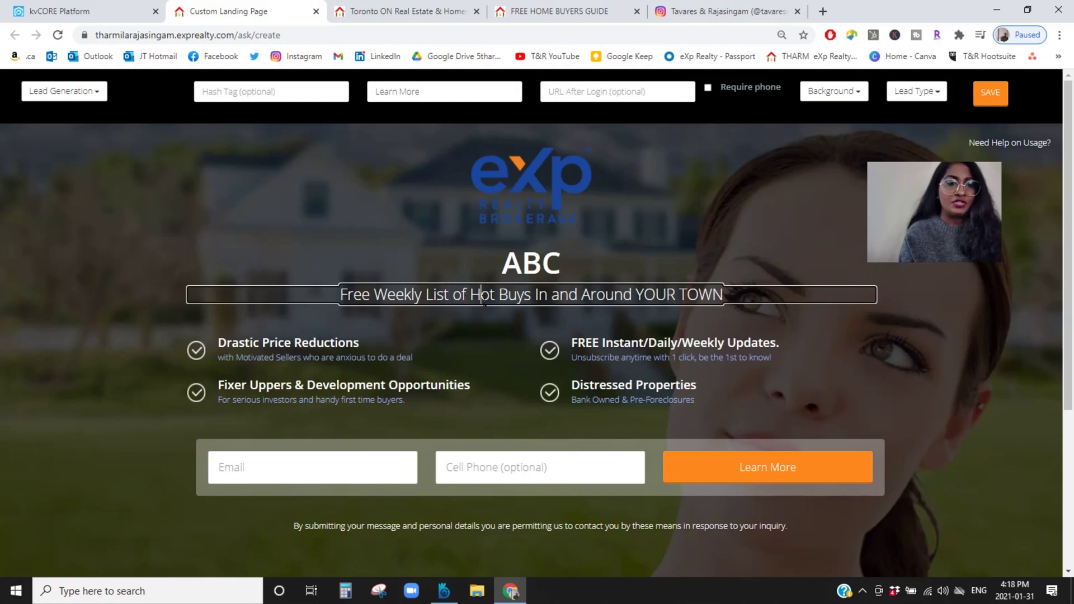
pyautogui.hotkey('ctrl', 'a')
pyautogui.press('BackSpace')
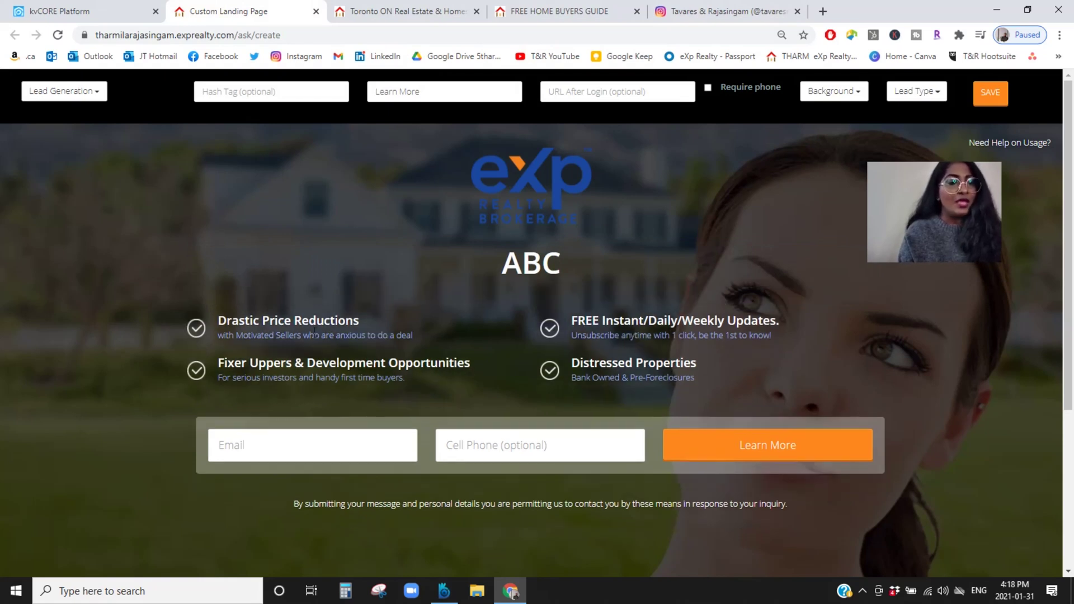
pyautogui.click(315, 322)
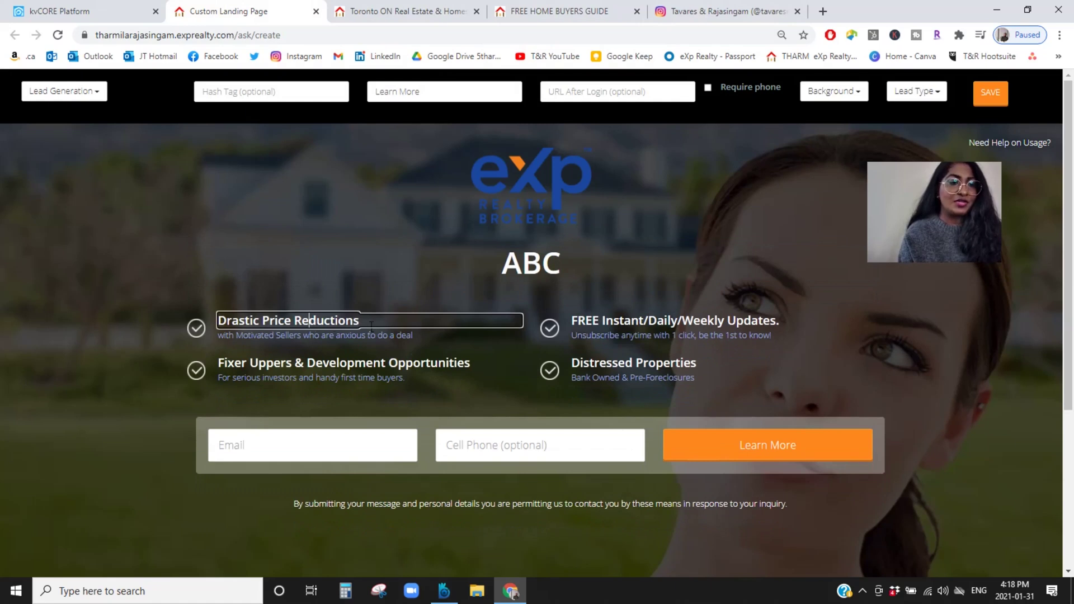
pyautogui.hotkey('ctrl', 'a')
pyautogui.write('ABC')
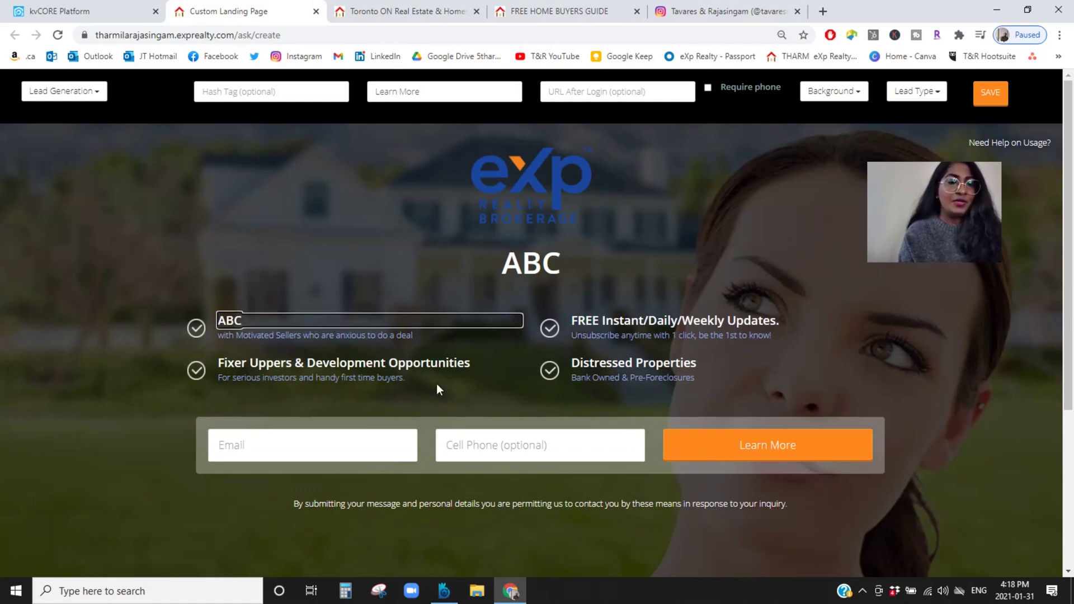
# - Delete the Fixer Uppers, Distressed Properties and FREE Instant/Daily/Weekly Updates features
pyautogui.click(401, 371)
pyautogui.doubleClick(348, 363)
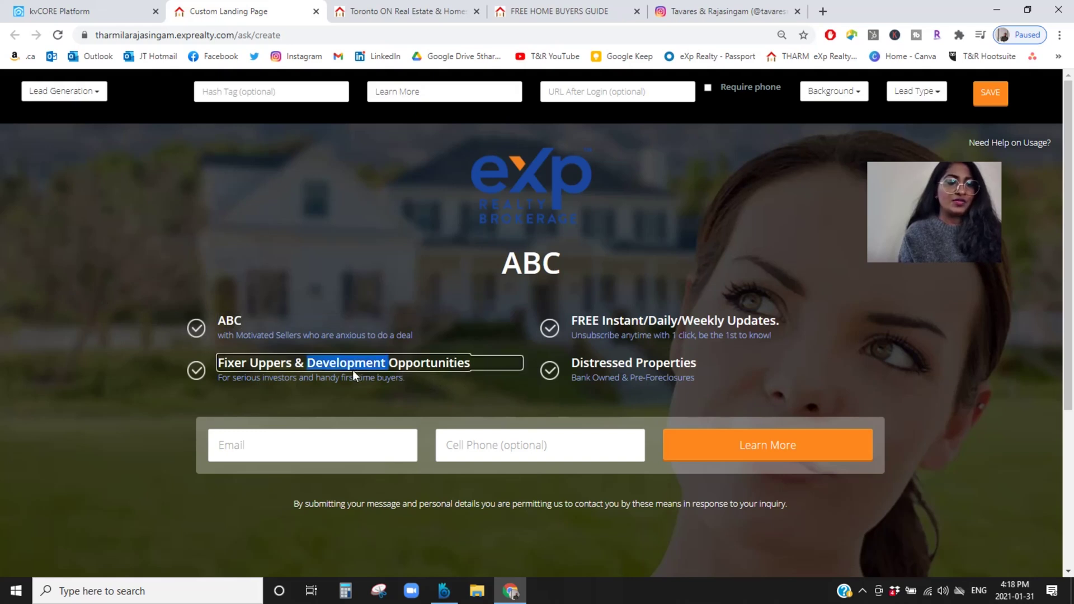
pyautogui.hotkey('ctrl', 'a')
pyautogui.press('BackSpace')
pyautogui.click(632, 365)
pyautogui.doubleClick(631, 365)
pyautogui.hotkey('ctrl', 'a')
pyautogui.press('BackSpace')
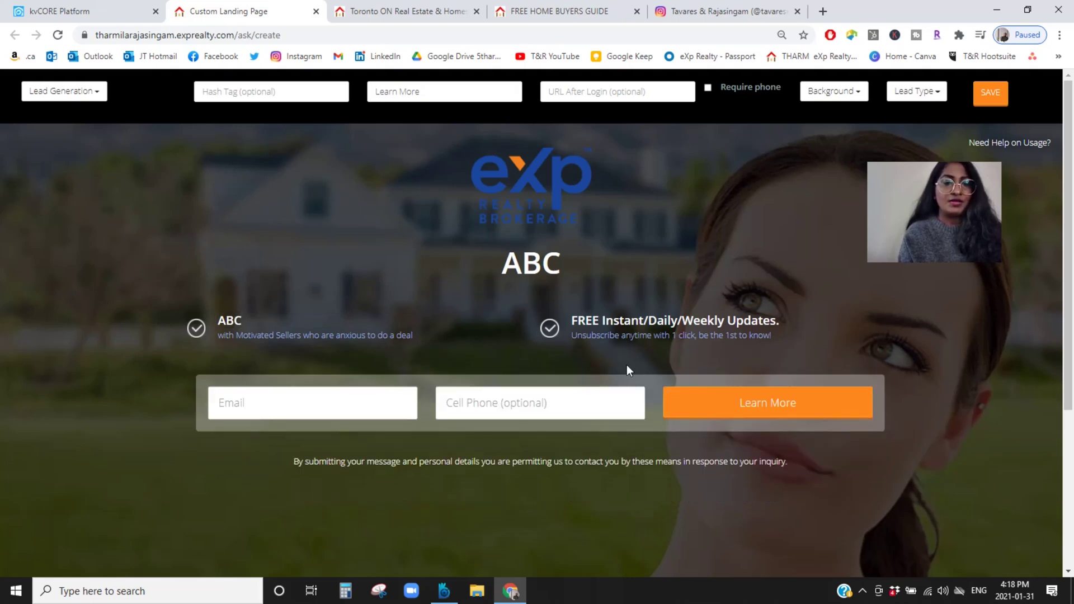
pyautogui.click(611, 323)
pyautogui.hotkey('ctrl', 'a')
pyautogui.press('BackSpace')
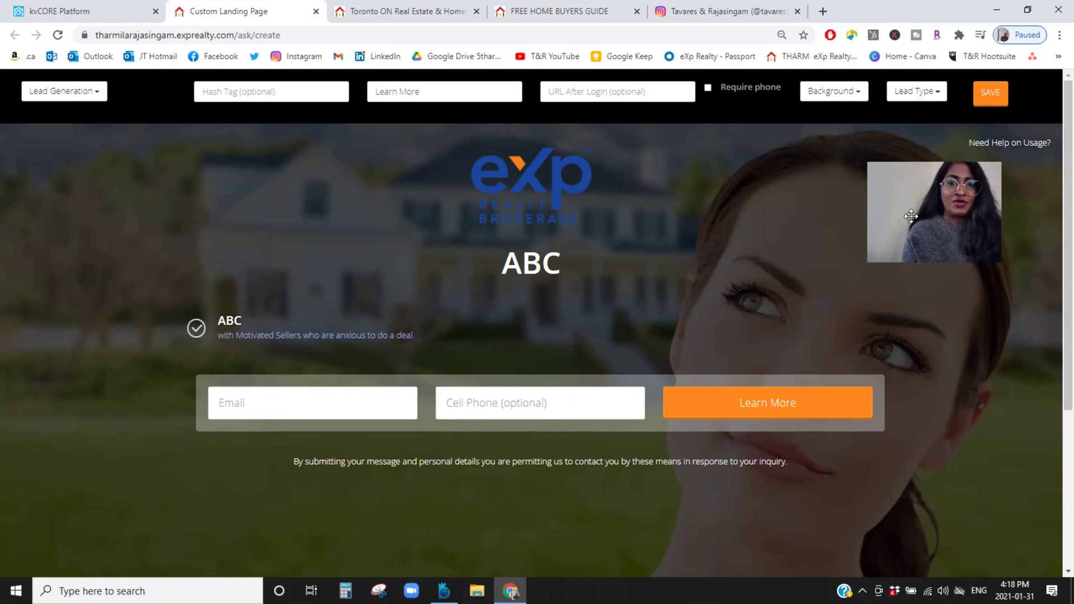
# - Show the Lead Type options: Buyer, Seller, Renter, Agent, Vendor and None
pyautogui.click(936, 99)
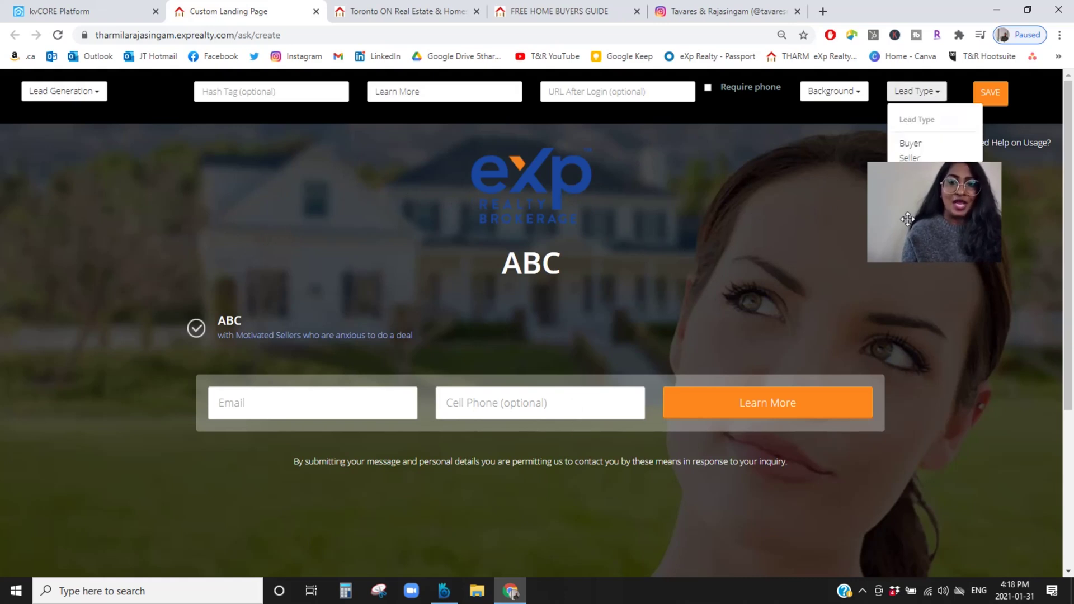
pyautogui.moveTo(907, 219); pyautogui.dragTo(911, 306)
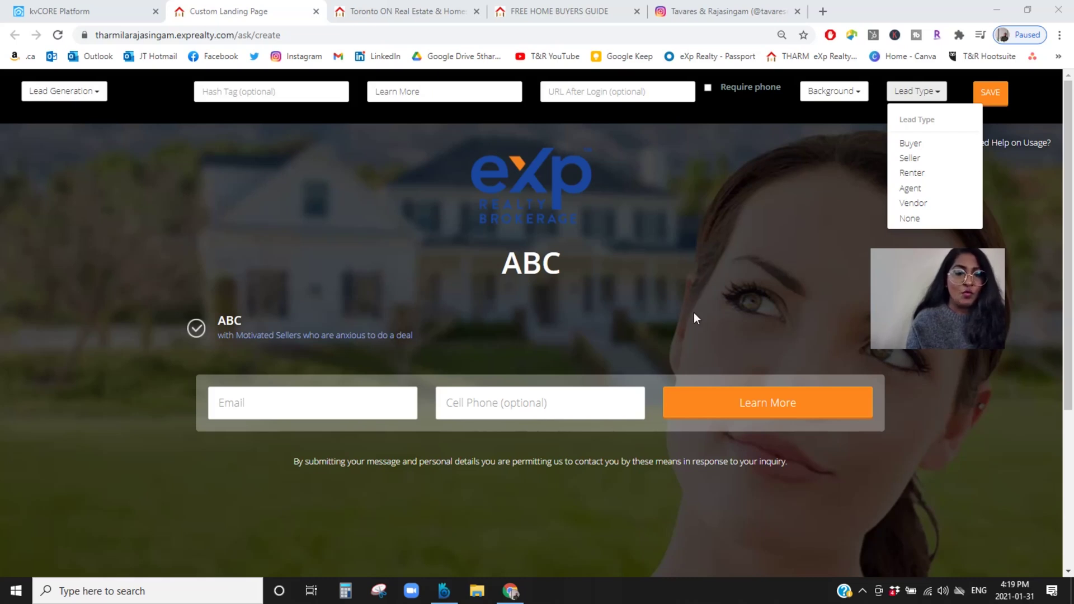
# - Make the phone number required, set the background to Villa, and save the page
pyautogui.click(709, 88)
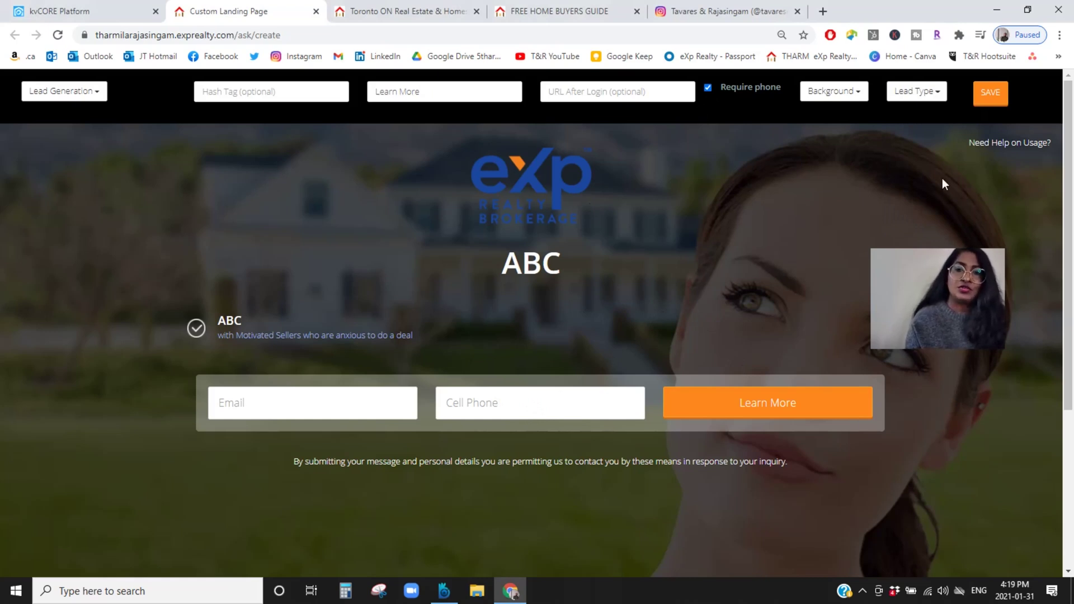
pyautogui.click(828, 91)
pyautogui.click(828, 158)
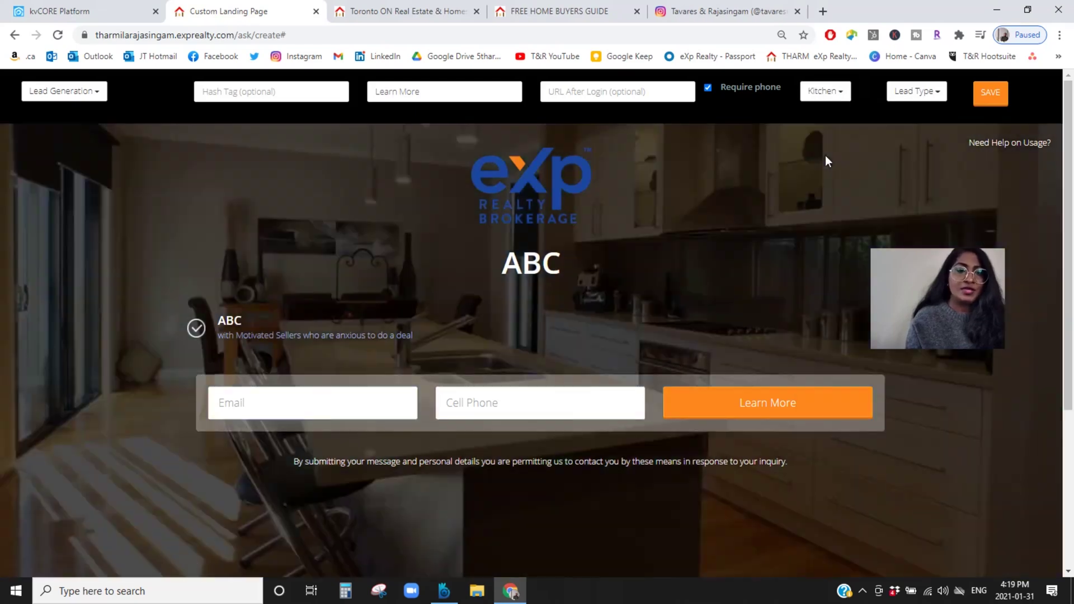
pyautogui.click(840, 95)
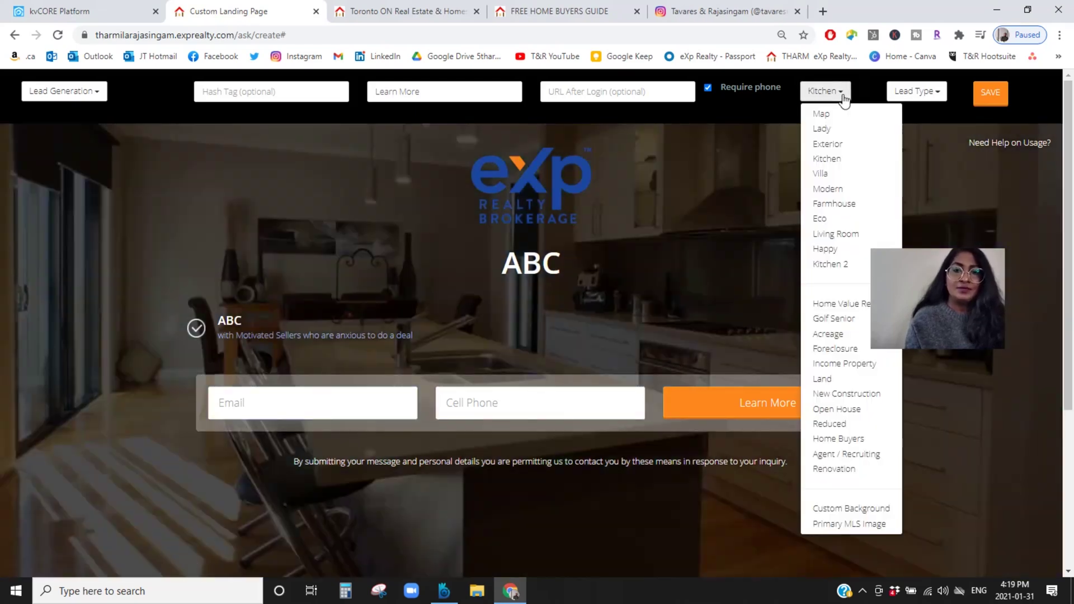
pyautogui.click(822, 174)
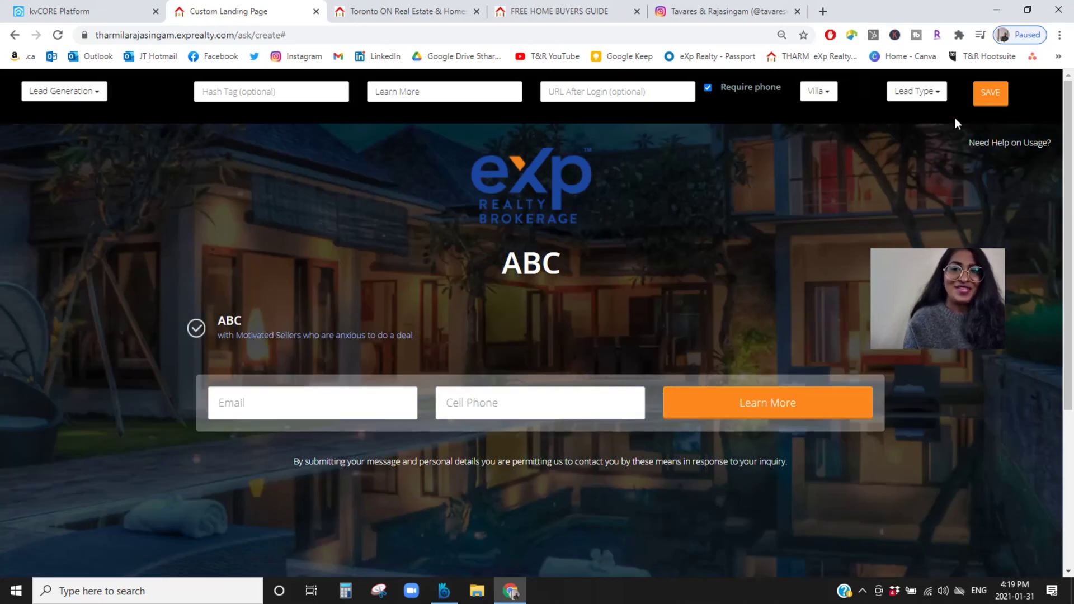
pyautogui.click(993, 96)
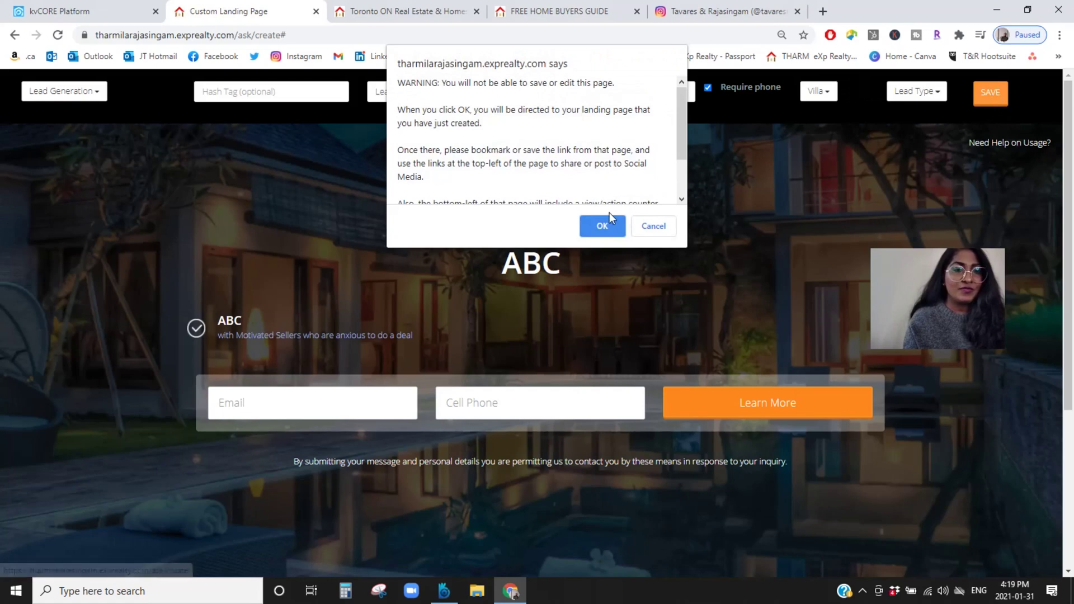
# - Confirm publishing, select the page's full web address, then switch to the FREE HOME BUYERS GUIDE tab
pyautogui.click(602, 224)
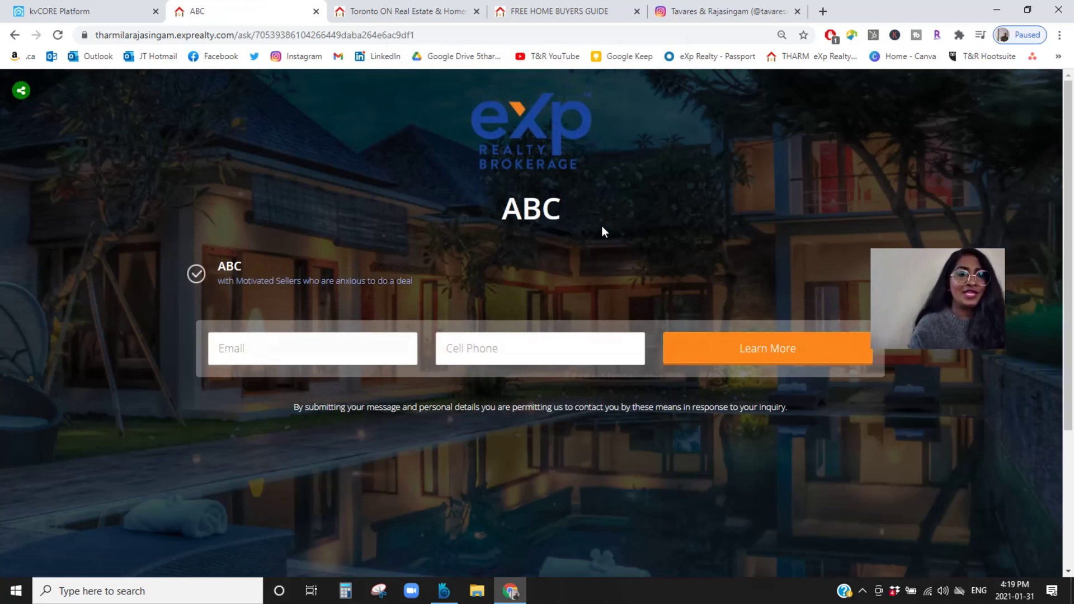
pyautogui.click(327, 43)
pyautogui.doubleClick(322, 37)
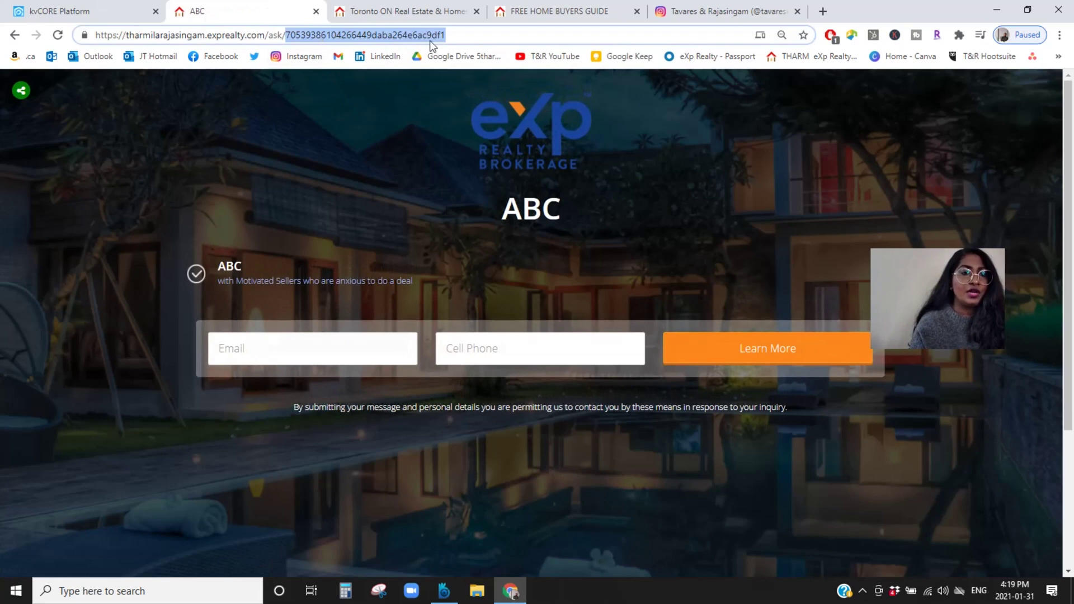
pyautogui.click(479, 44)
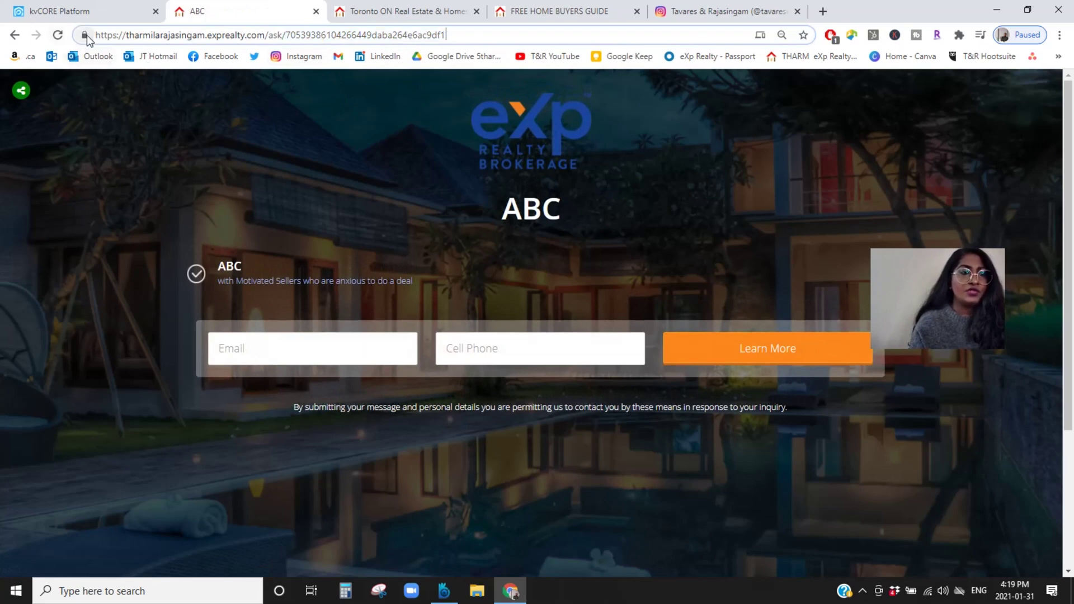
pyautogui.moveTo(103, 35); pyautogui.dragTo(446, 35)
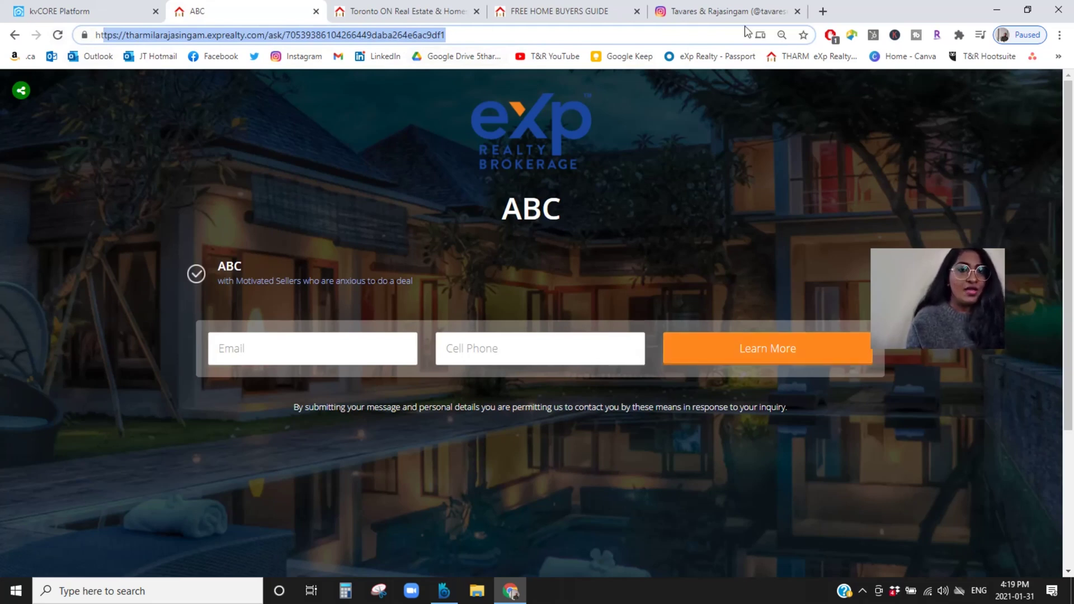
pyautogui.click(585, 12)
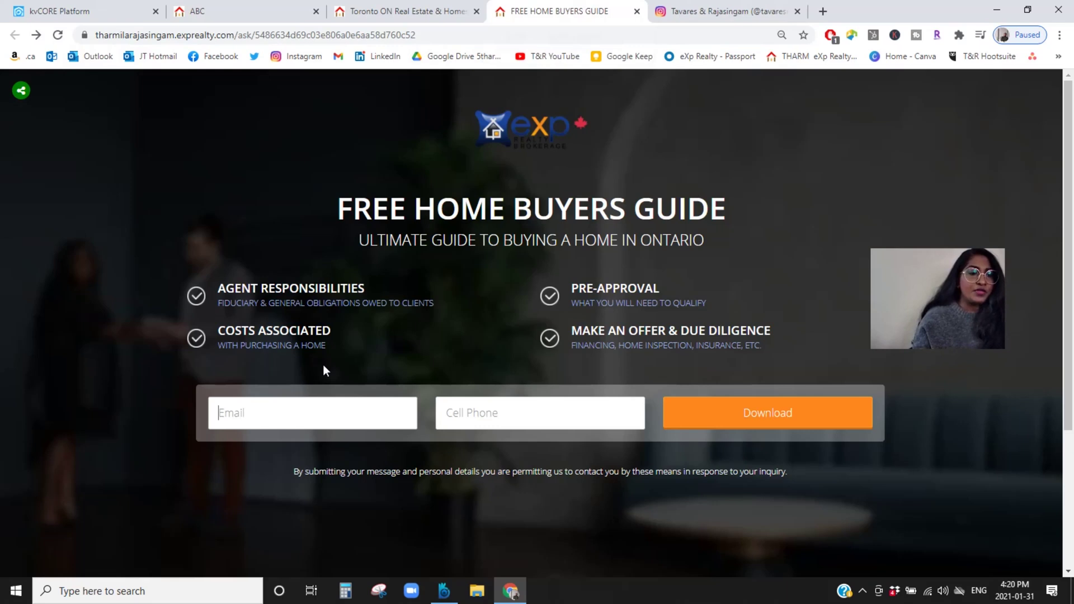
# - Fill the guide form's email and cell phone from autofill, then submit it with Download
pyautogui.write('5TH')
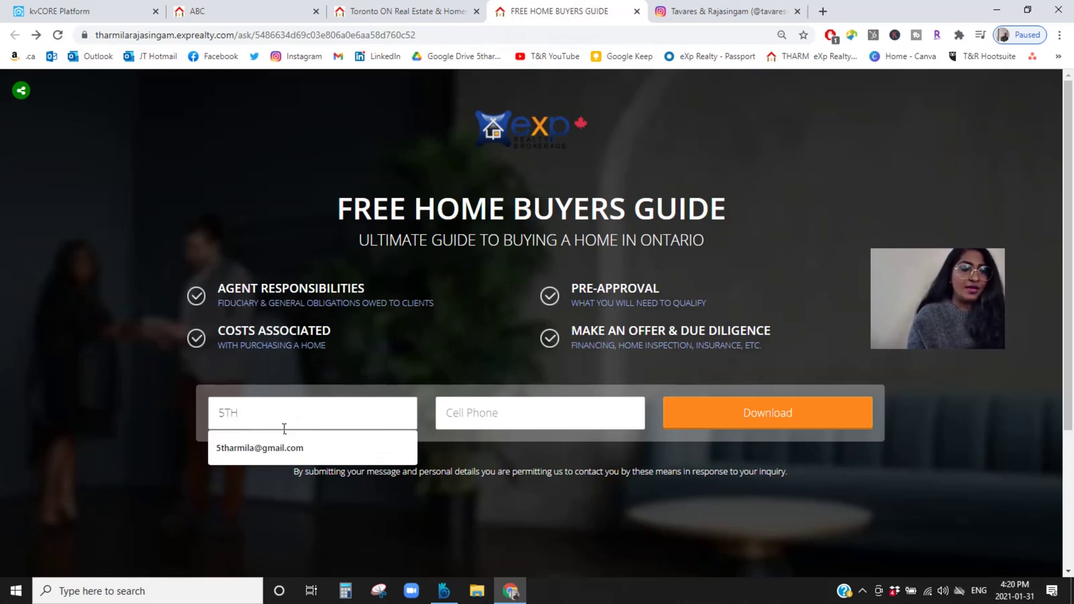
pyautogui.click(263, 448)
pyautogui.click(262, 450)
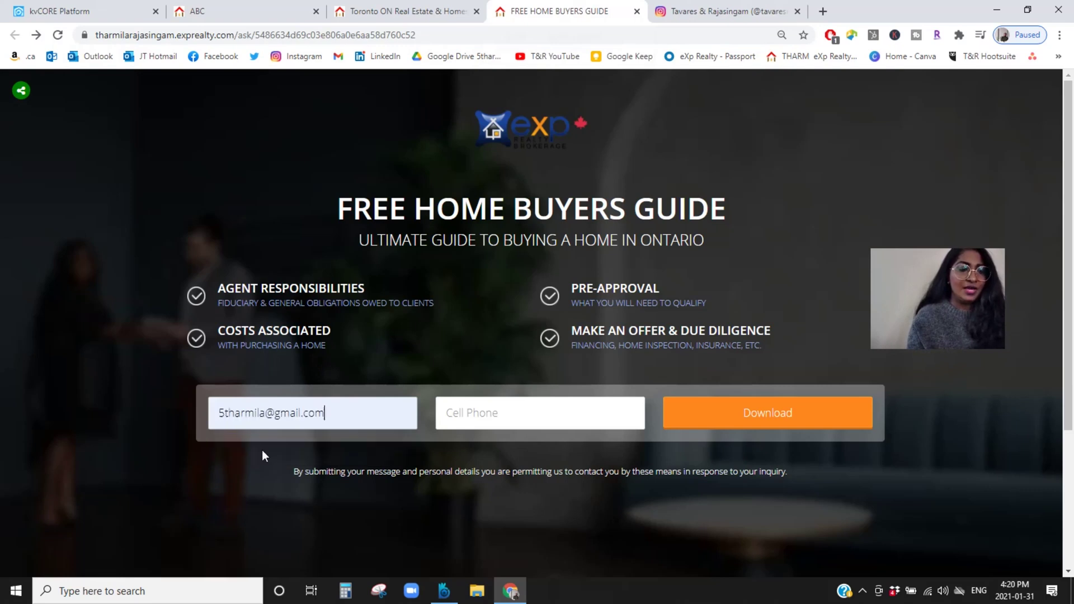
pyautogui.click(495, 413)
pyautogui.click(480, 475)
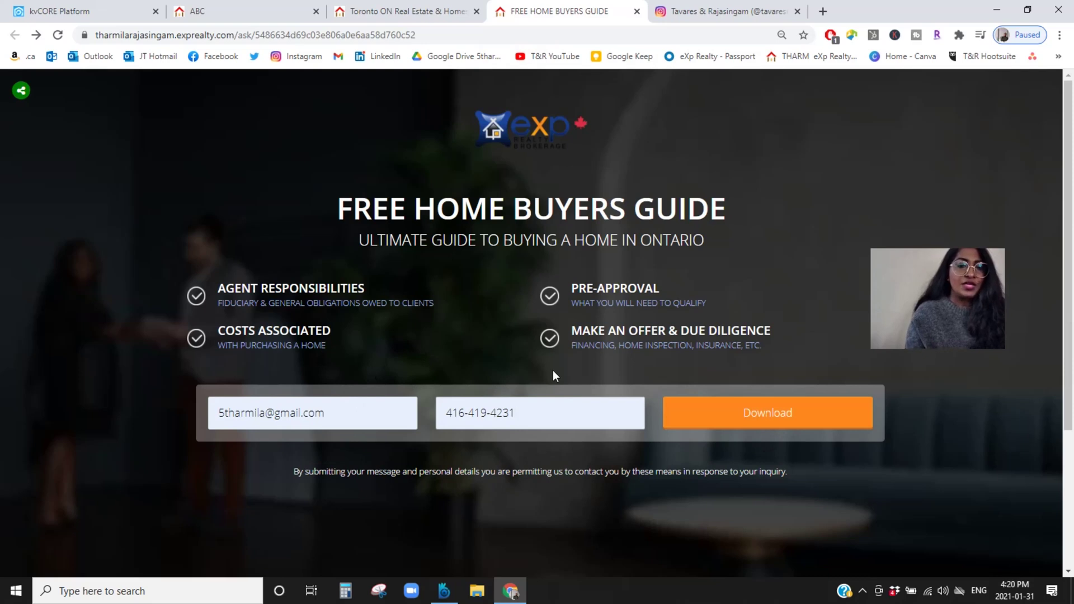
pyautogui.click(722, 419)
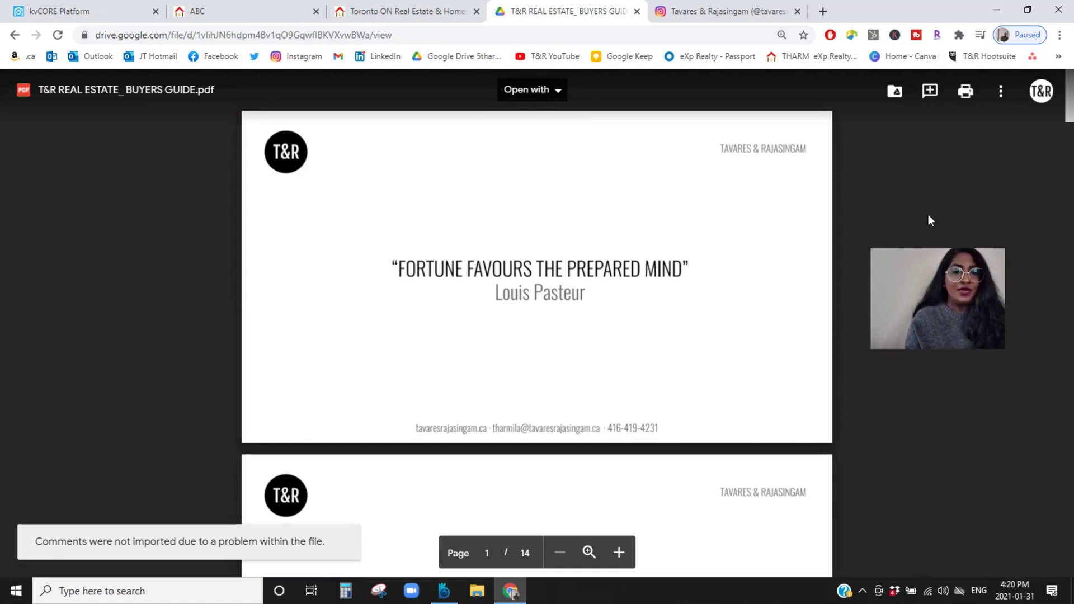
# - Scroll the buyers guide PDF to page 2, then go back to the landing page
pyautogui.moveTo(1071, 78); pyautogui.dragTo(1072, 107)
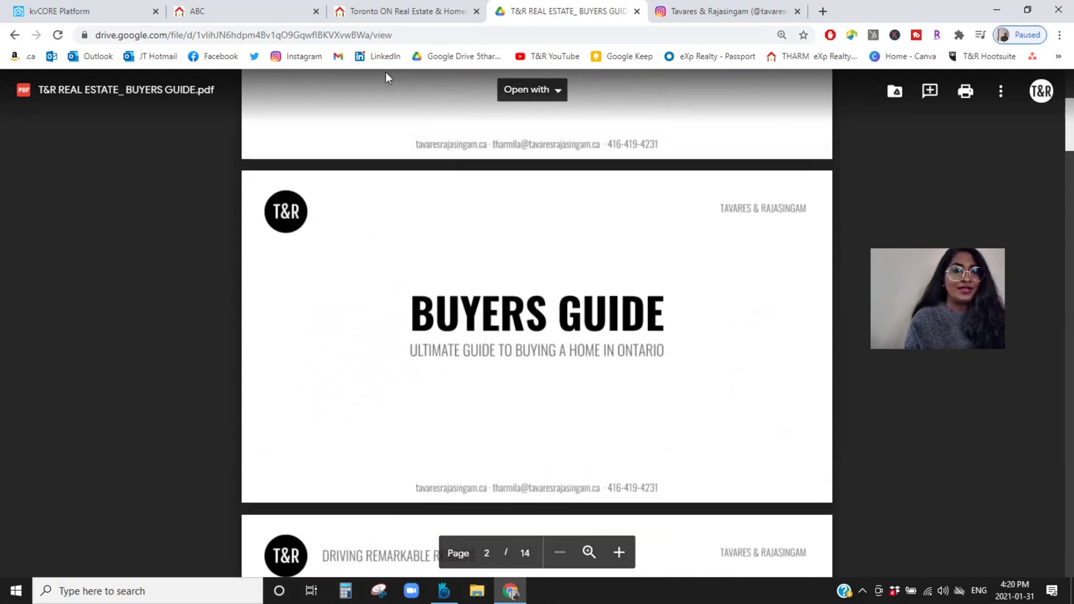
pyautogui.click(14, 37)
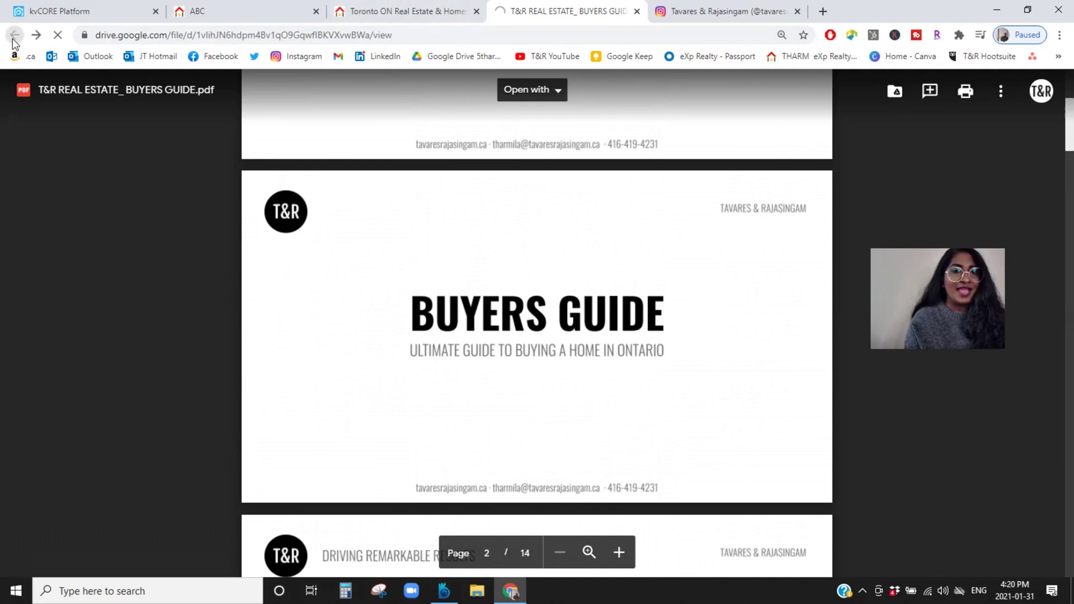